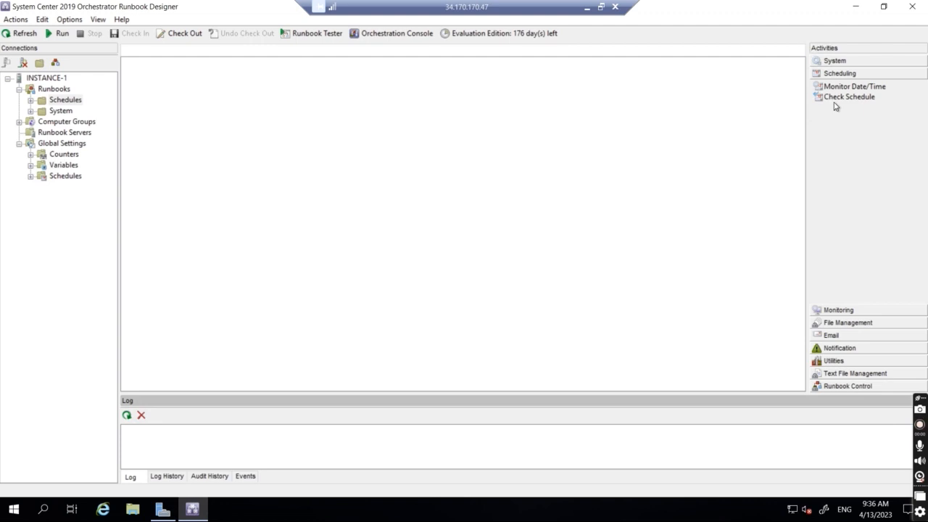
Create a new runbook in the Schedules folder under Runbooks
{"action": "left_click_drag", "start_coordinate": [841, 87], "coordinate": [165, 101]}
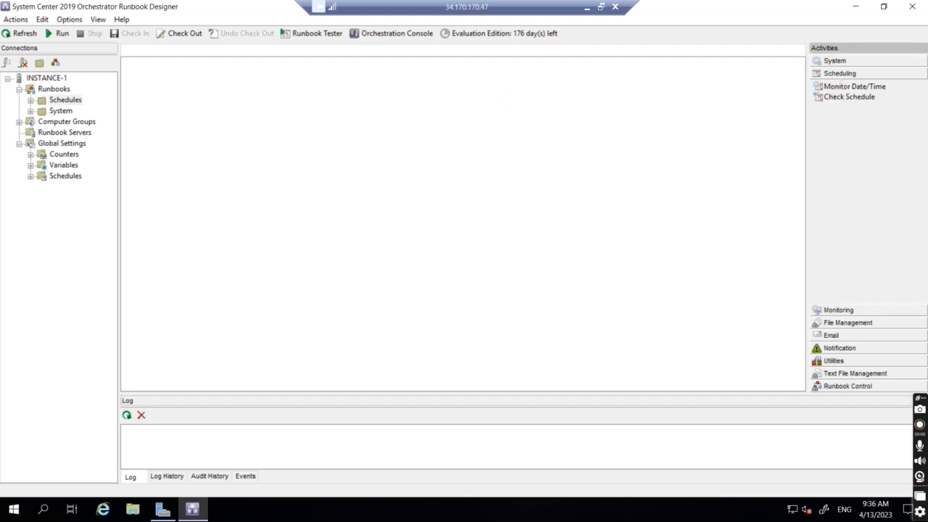
{"action": "right_click", "coordinate": [57, 103]}
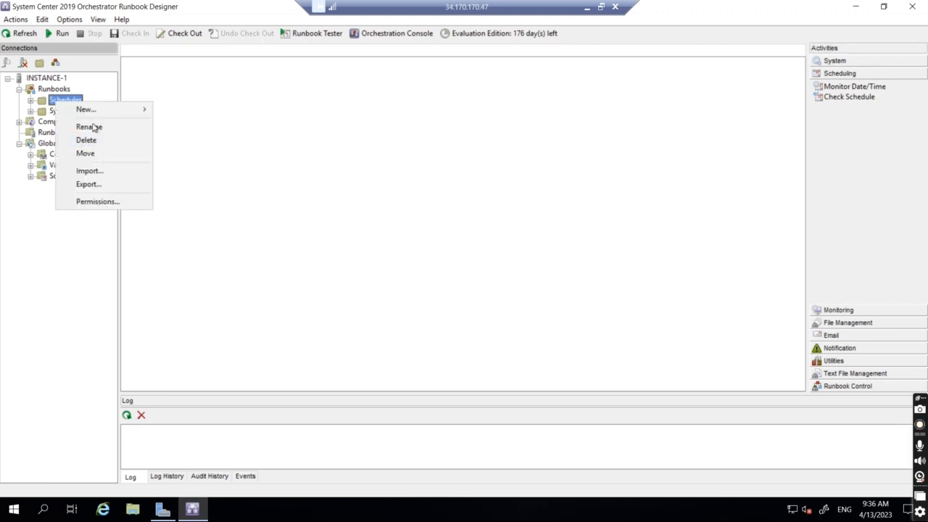
{"action": "mouse_move", "coordinate": [97, 110]}
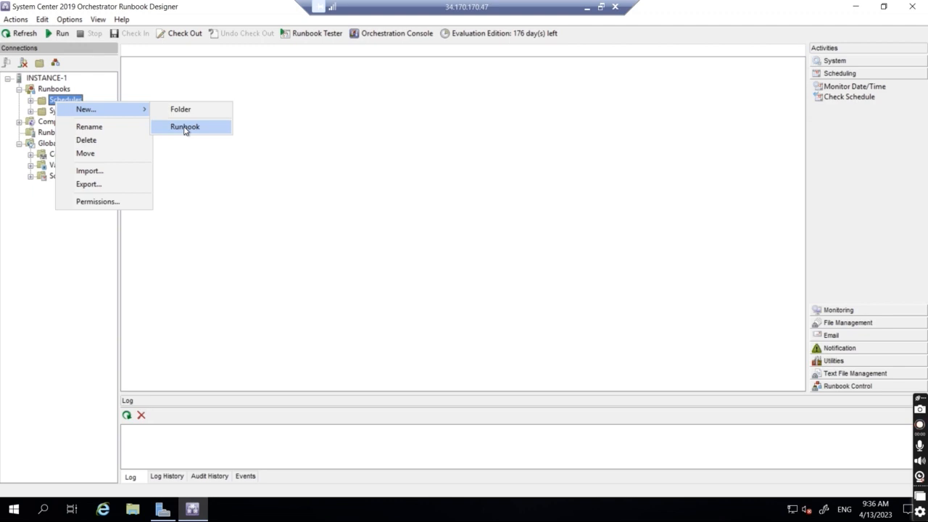
{"action": "left_click", "coordinate": [185, 128]}
Rename the new runbook "Task schedluer", enable storing of activity-specific published data, and accept the check-out
{"action": "right_click", "coordinate": [174, 52]}
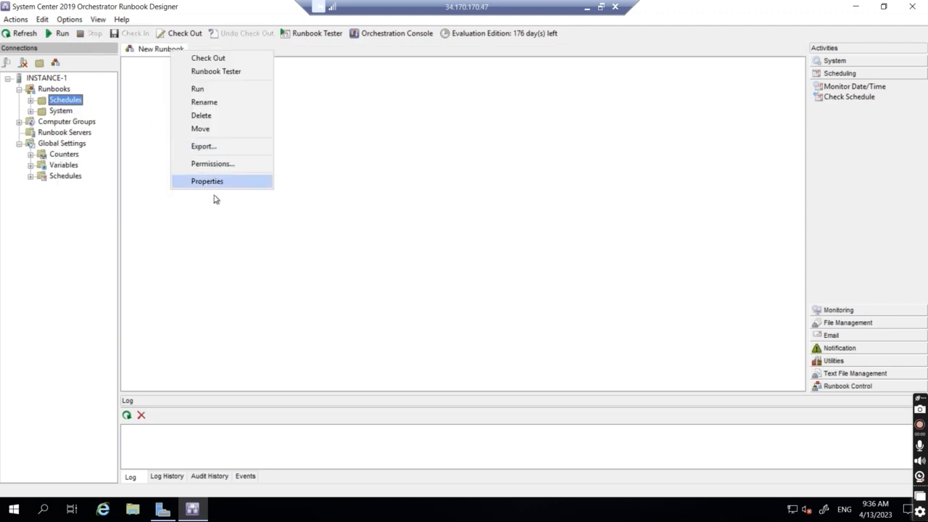
{"action": "left_click", "coordinate": [213, 184]}
{"action": "type", "text": "T"}
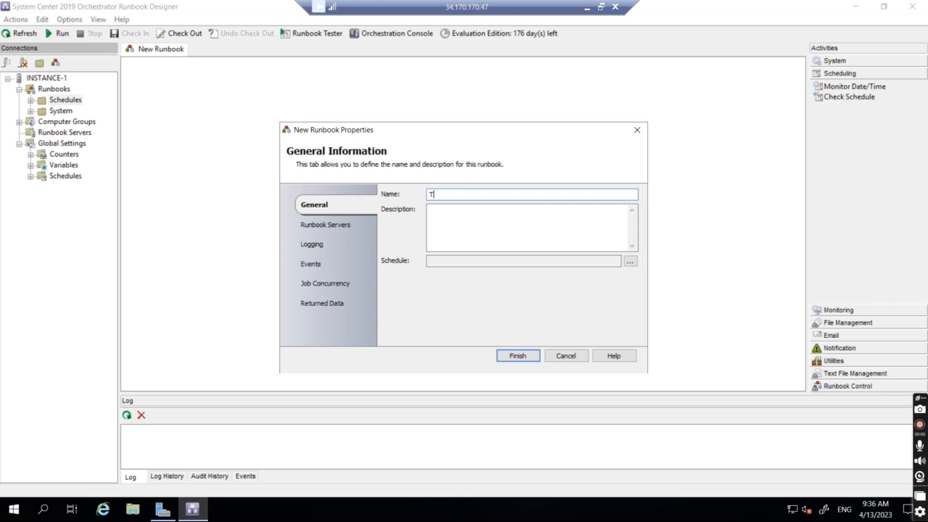
{"action": "type", "text": "ask schedluer"}
{"action": "left_click", "coordinate": [308, 245]}
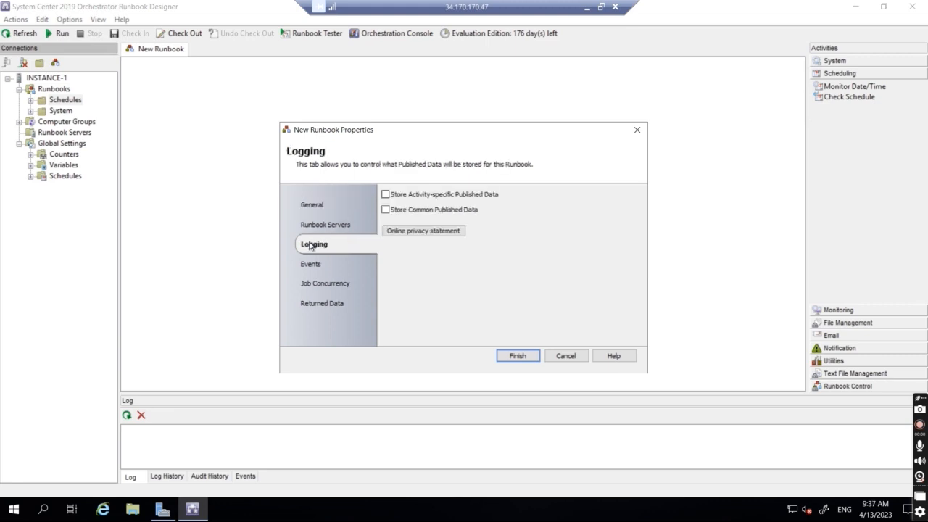
{"action": "left_click", "coordinate": [386, 195]}
{"action": "left_click", "coordinate": [518, 355]}
{"action": "left_click", "coordinate": [473, 290]}
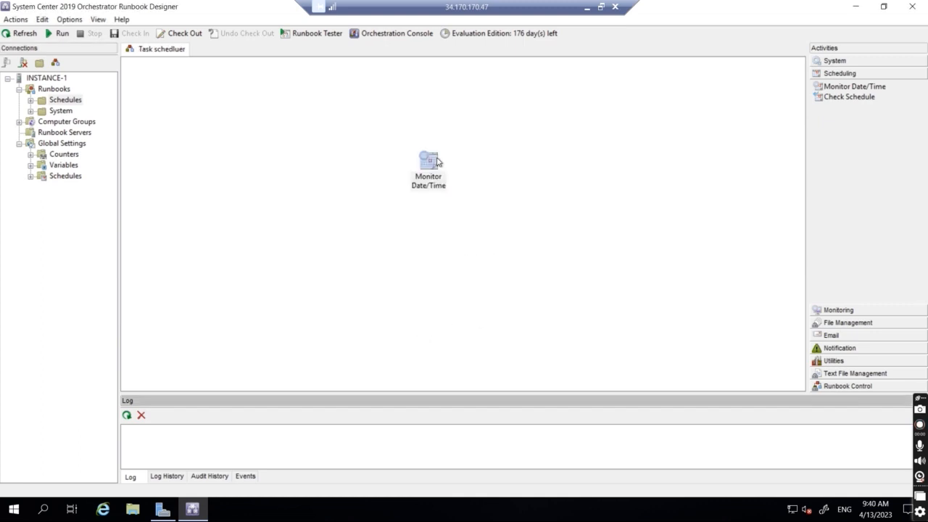
Set the Monitor Date/Time activity to trigger at 09:42 AM and check out the runbook
{"action": "double_click", "coordinate": [433, 165]}
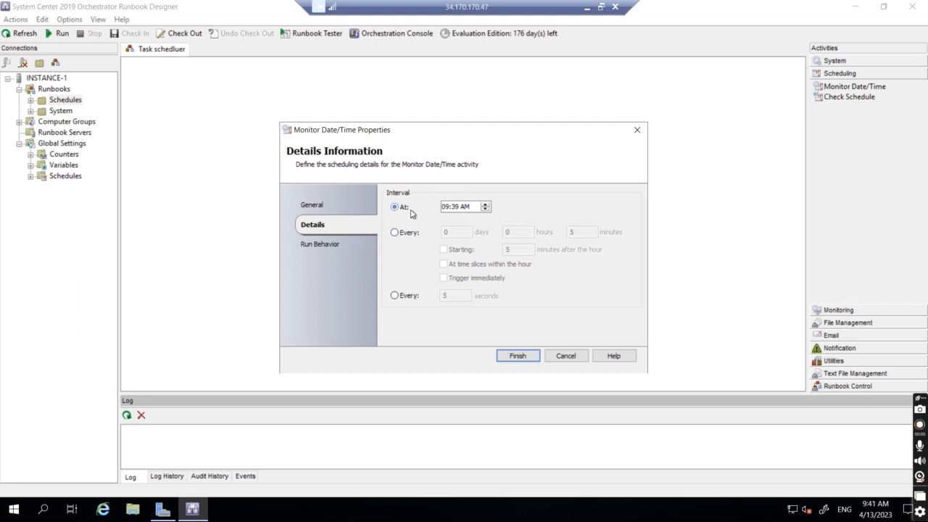
{"action": "left_click", "coordinate": [469, 210]}
{"action": "left_click", "coordinate": [455, 211]}
{"action": "mouse_move", "coordinate": [874, 506]}
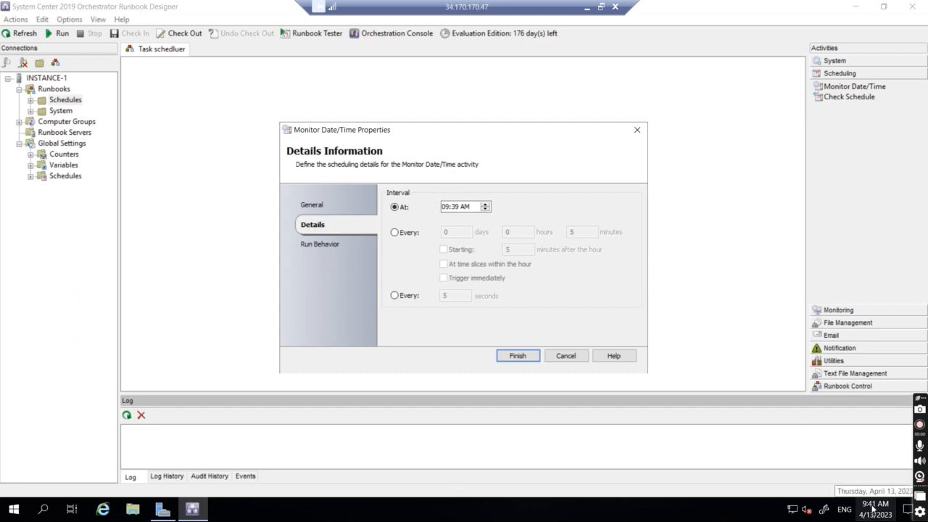
{"action": "left_click", "coordinate": [454, 208]}
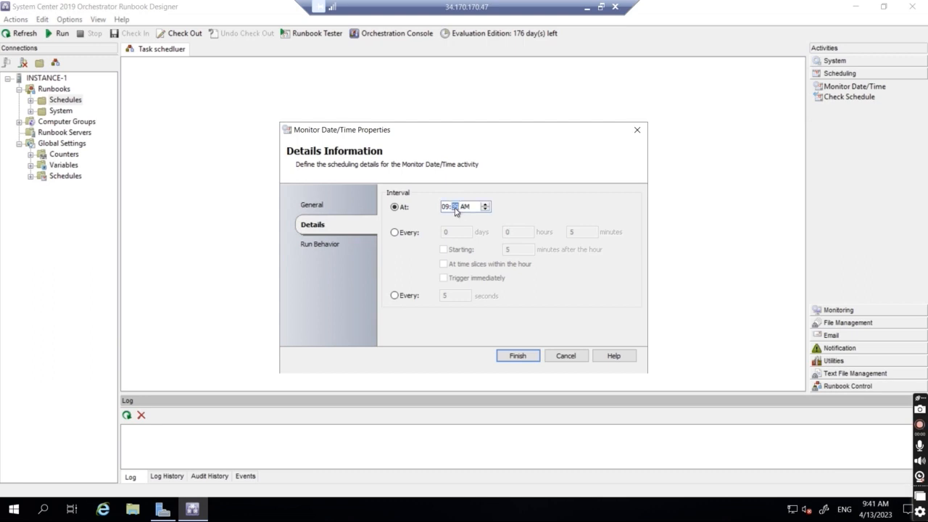
{"action": "left_click", "coordinate": [516, 356]}
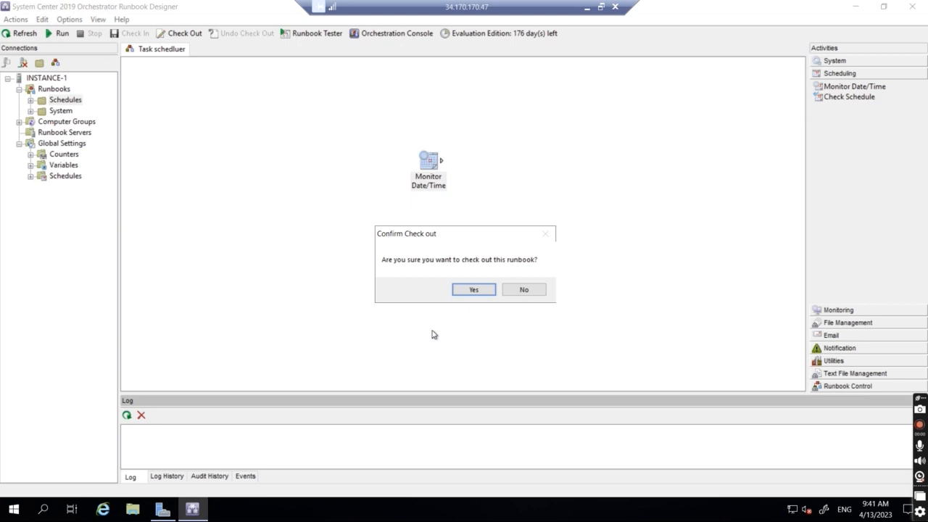
{"action": "left_click", "coordinate": [468, 289]}
Check in and run the Task schedluer runbook, and watch its live log
{"action": "left_click", "coordinate": [132, 34]}
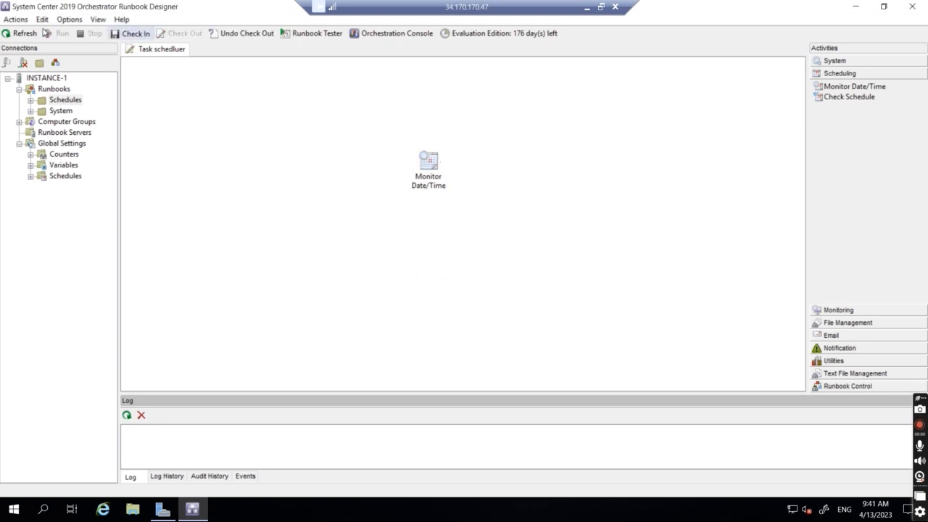
{"action": "left_click", "coordinate": [131, 478]}
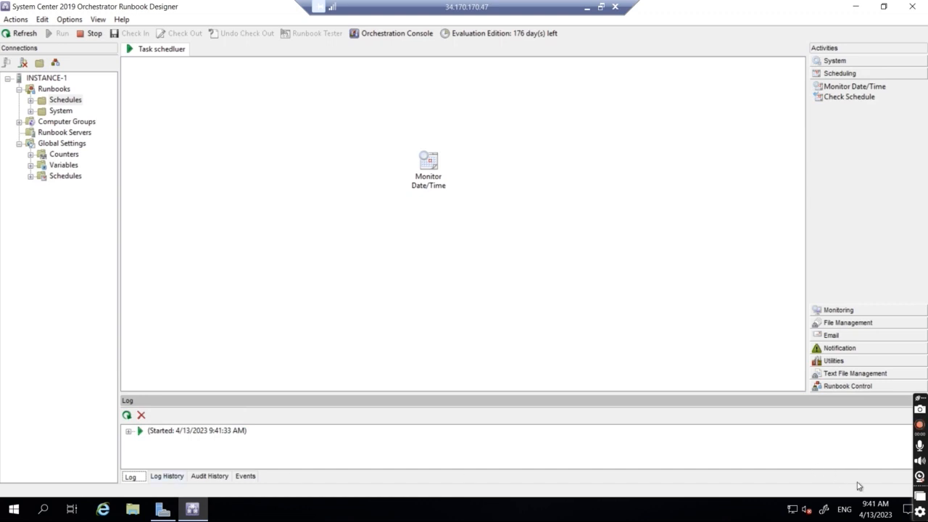
{"action": "mouse_move", "coordinate": [874, 511]}
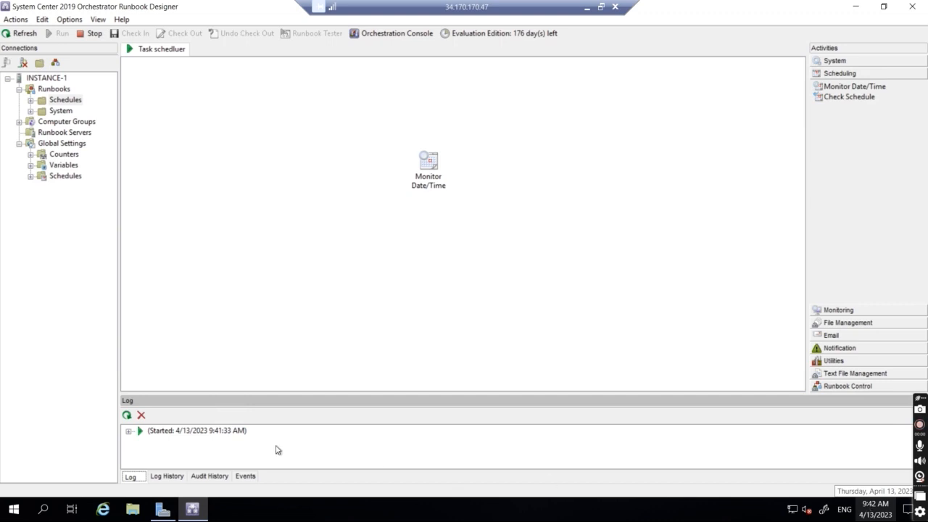
Examine the completed run in the log history, including the details of its Monitor Date/Time activity
{"action": "left_click", "coordinate": [171, 477]}
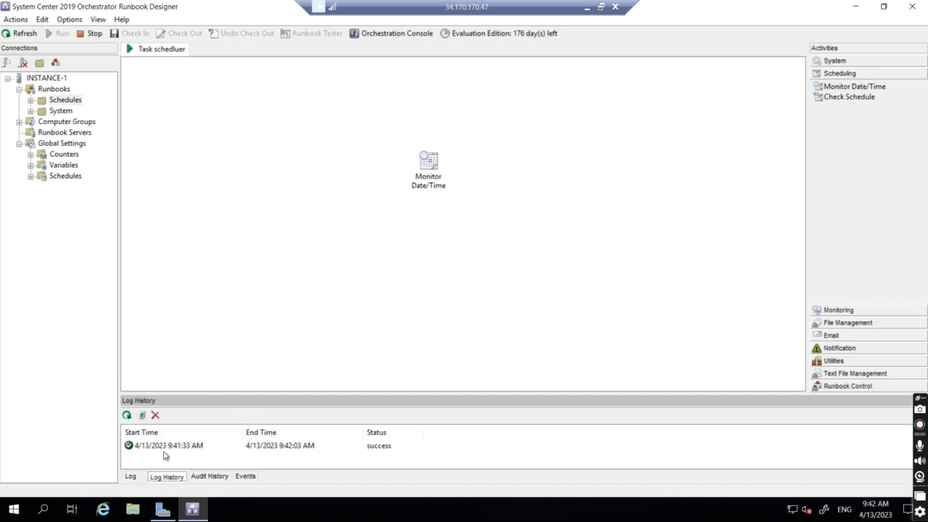
{"action": "left_click", "coordinate": [170, 447]}
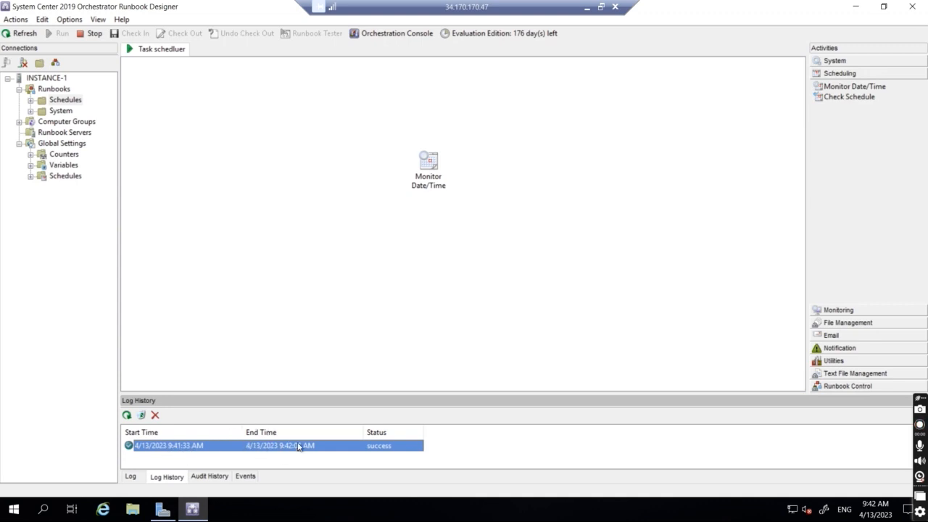
{"action": "double_click", "coordinate": [194, 450]}
{"action": "left_click", "coordinate": [390, 206]}
{"action": "double_click", "coordinate": [391, 205]}
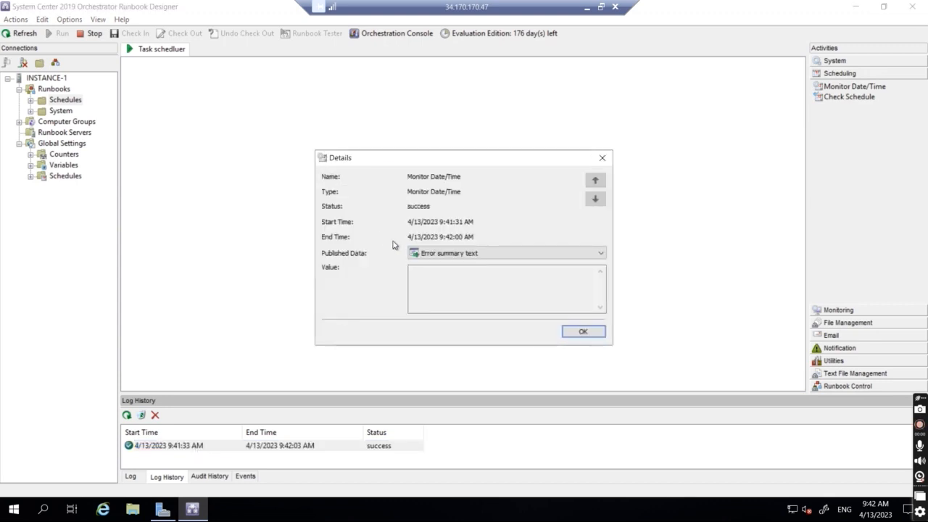
{"action": "left_click", "coordinate": [603, 159]}
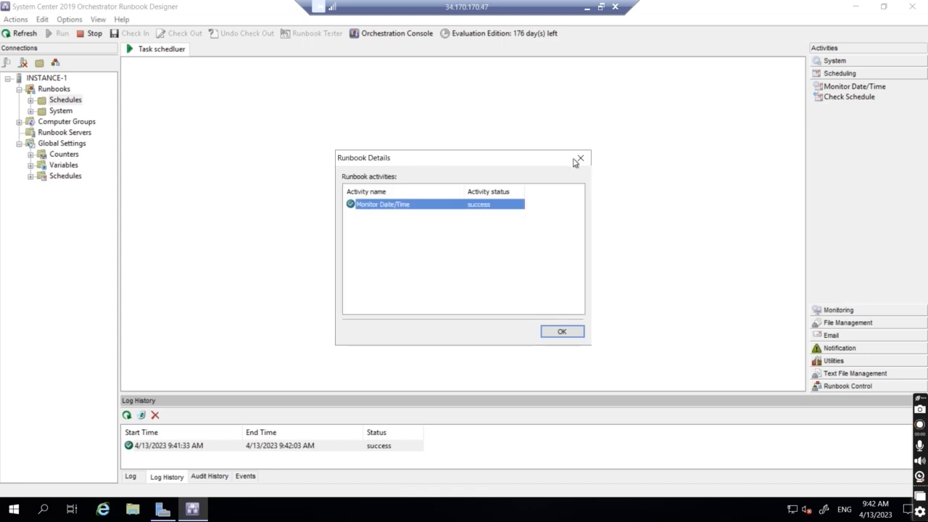
{"action": "left_click", "coordinate": [579, 158]}
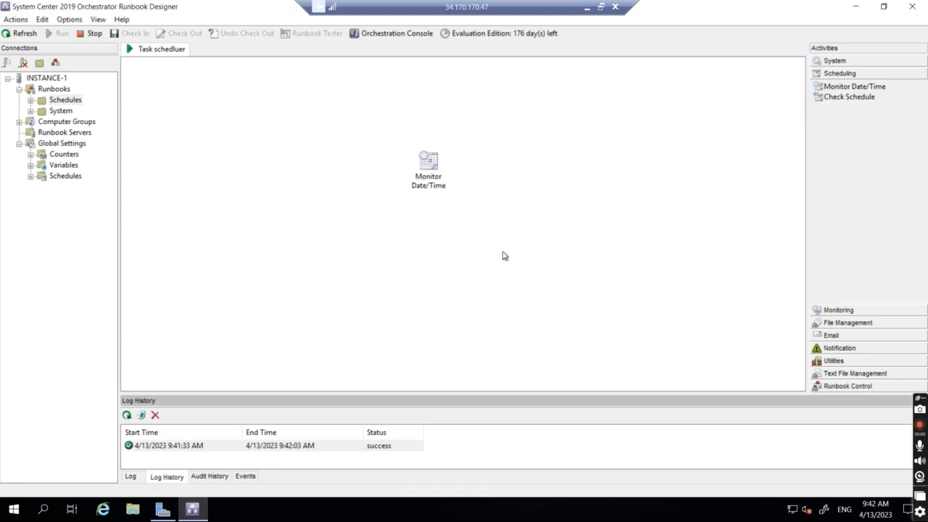
Stop the running runbook and open the scheduling details of the Monitor Date/Time activity
{"action": "left_click", "coordinate": [98, 34]}
{"action": "double_click", "coordinate": [434, 161]}
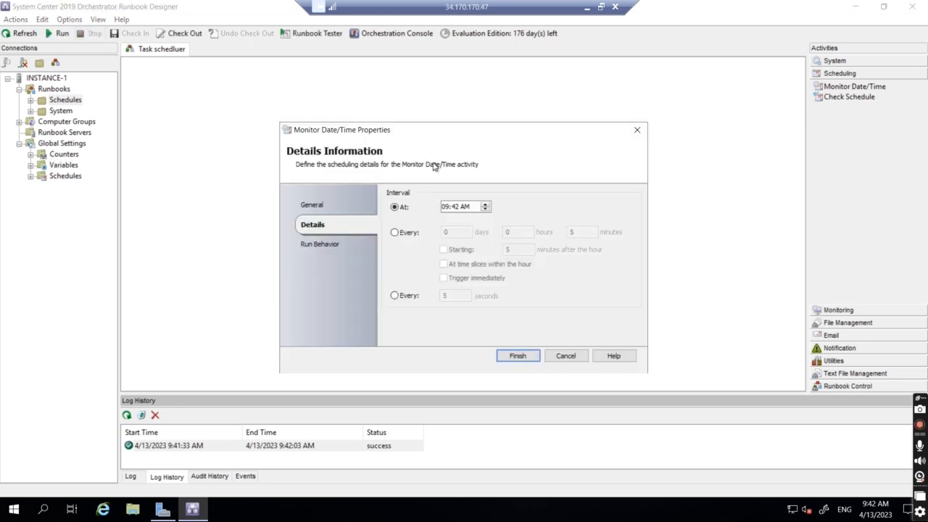
{"action": "left_click", "coordinate": [394, 232]}
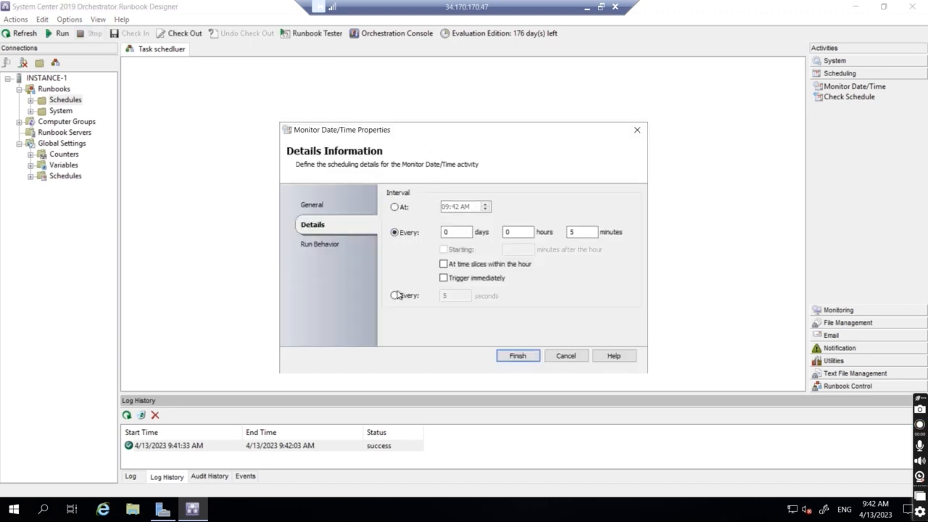
{"action": "left_click", "coordinate": [394, 296]}
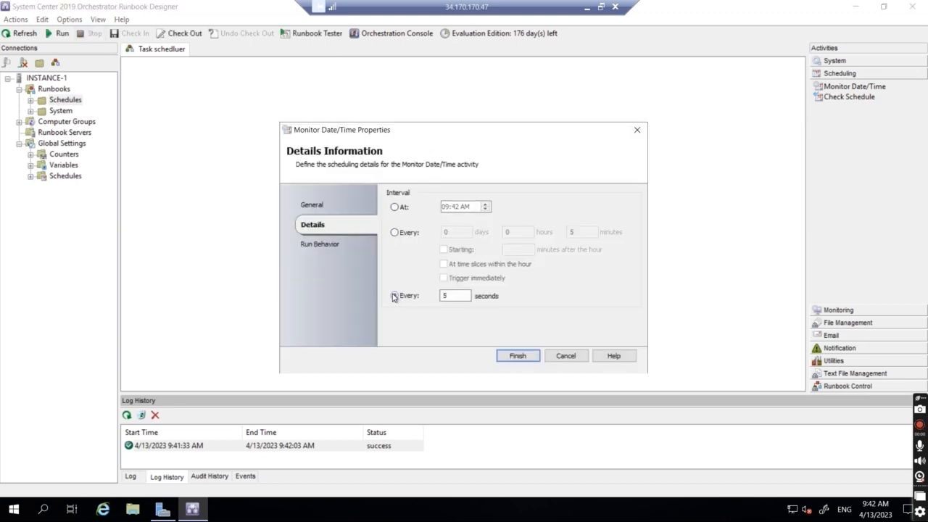
{"action": "left_click", "coordinate": [452, 295]}
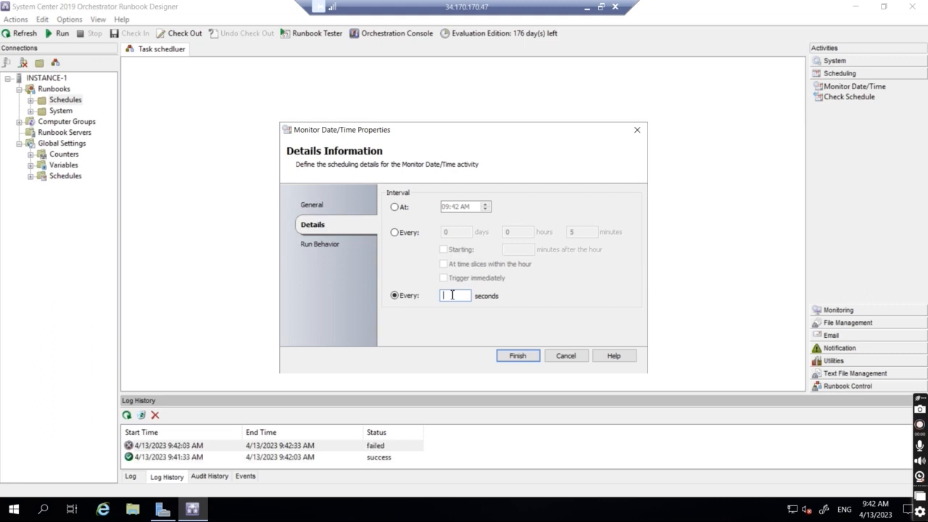
{"action": "left_click", "coordinate": [394, 232]}
{"action": "left_click", "coordinate": [581, 235]}
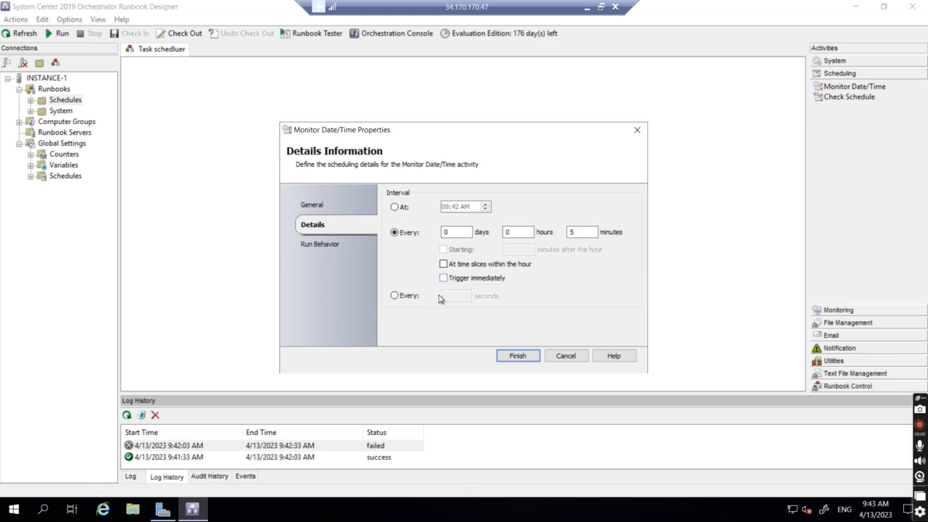
Set the Monitor Date/Time activity to trigger every 6 seconds and check out the runbook
{"action": "left_click", "coordinate": [394, 295]}
{"action": "left_click", "coordinate": [456, 296]}
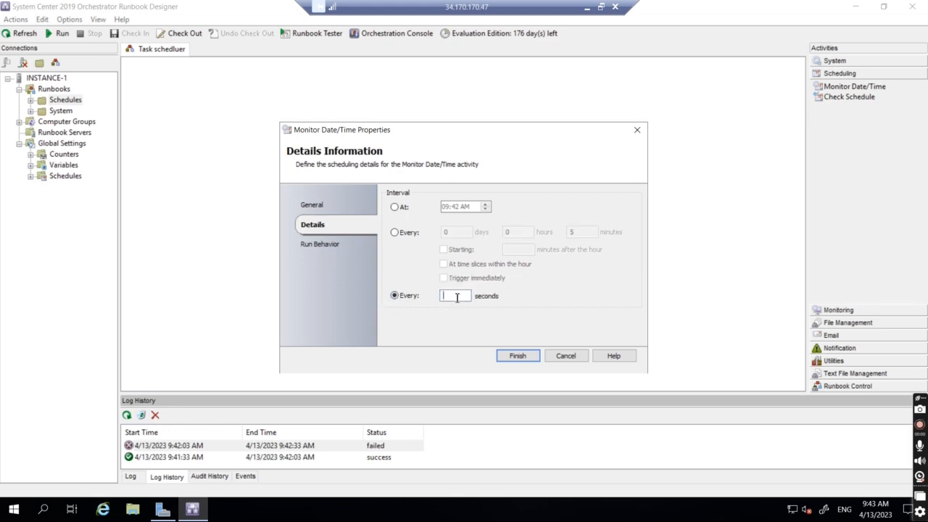
{"action": "type", "text": "5"}
{"action": "key", "text": "BackSpace"}
{"action": "type", "text": "6"}
{"action": "left_click", "coordinate": [515, 360]}
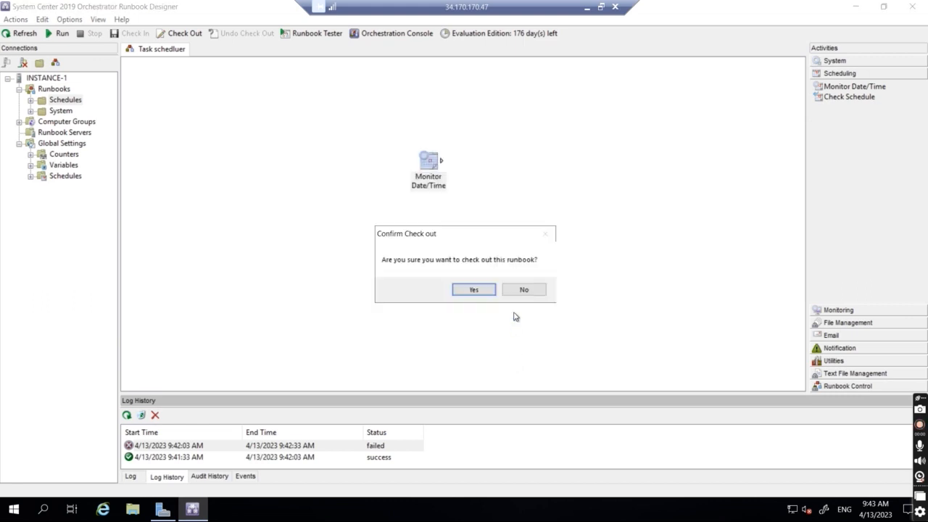
{"action": "left_click", "coordinate": [454, 290]}
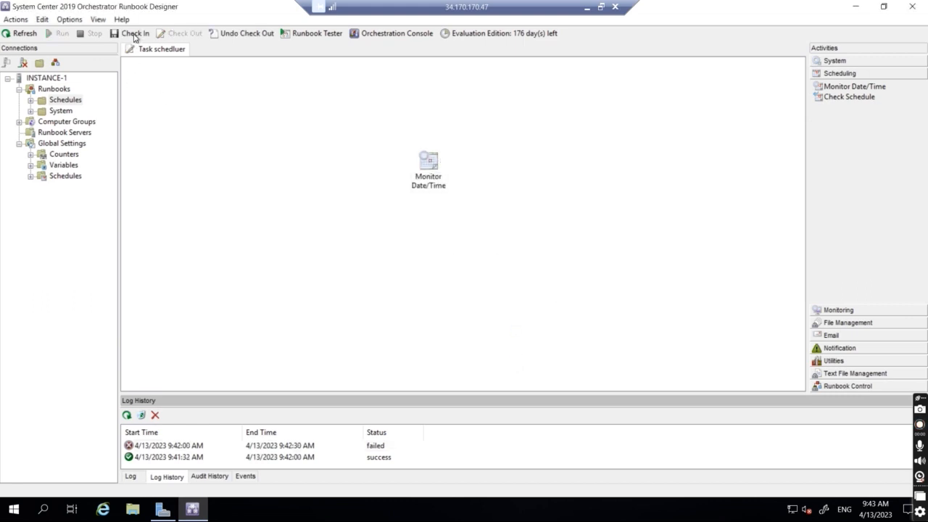
Run the Task schedluer runbook with the seconds interval and review its log and log history
{"action": "left_click", "coordinate": [58, 34]}
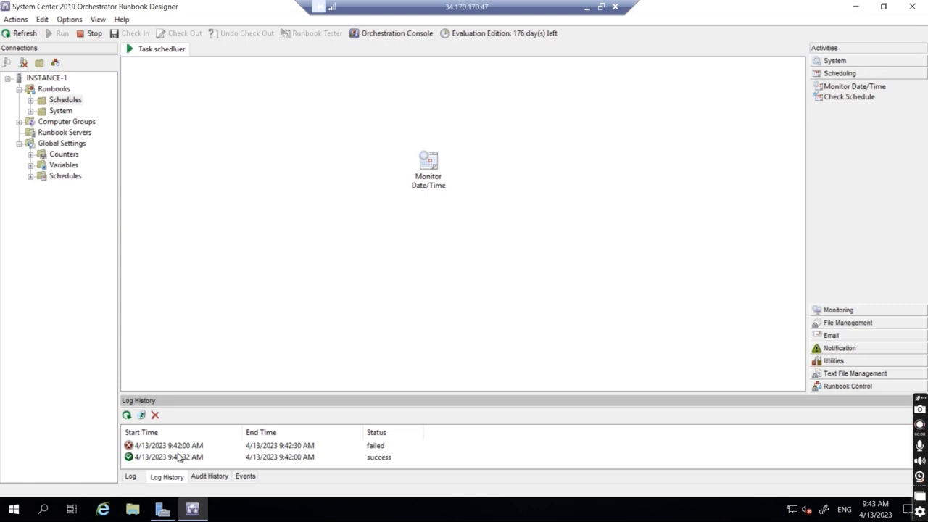
{"action": "left_click", "coordinate": [131, 476]}
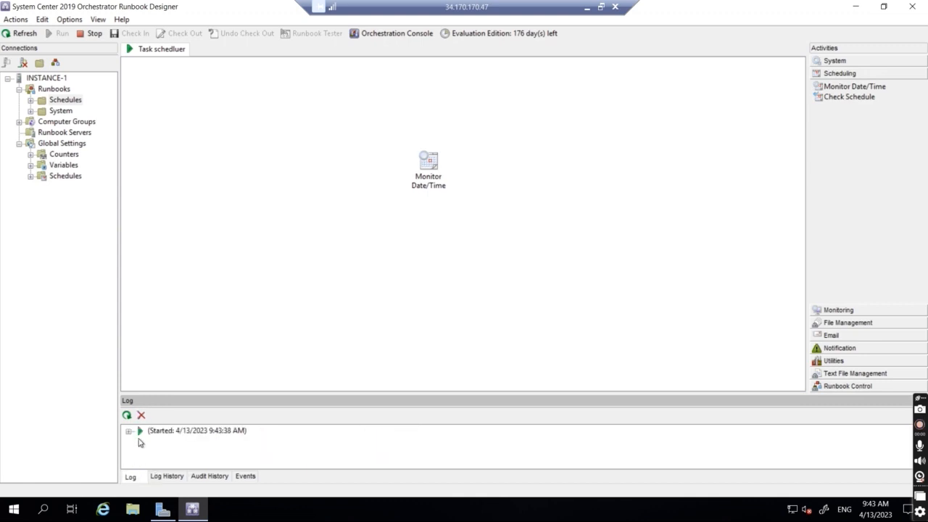
{"action": "left_click", "coordinate": [129, 432]}
{"action": "left_click", "coordinate": [164, 477]}
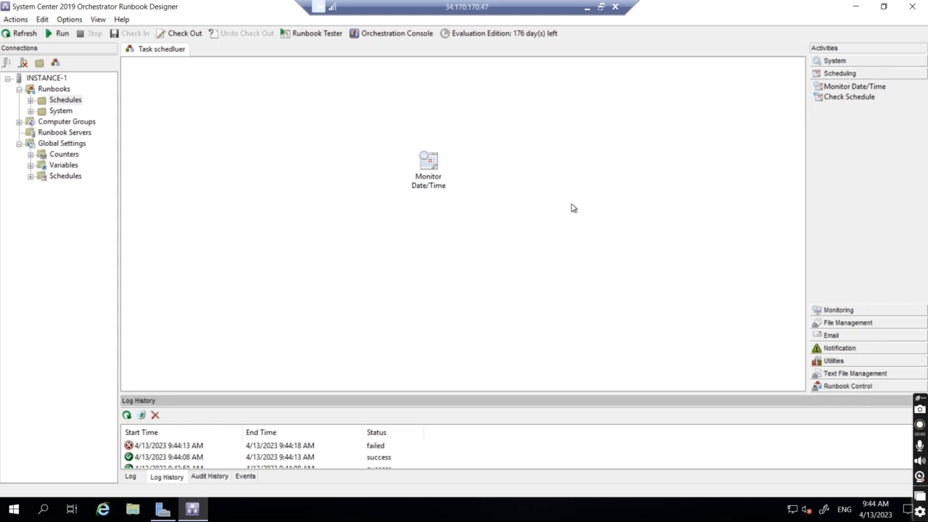
Review the Monitor Date/Time activity's interval settings and leave them without saving
{"action": "double_click", "coordinate": [426, 168]}
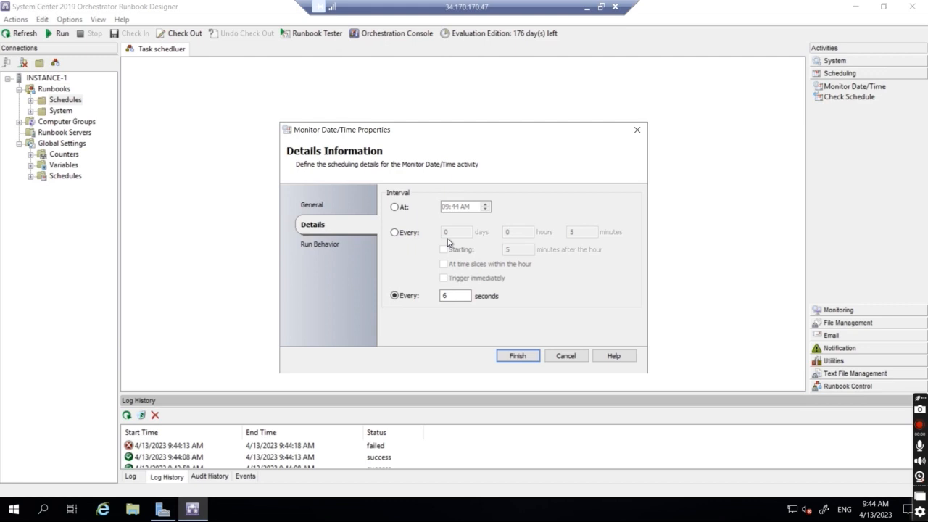
{"action": "left_click", "coordinate": [561, 356]}
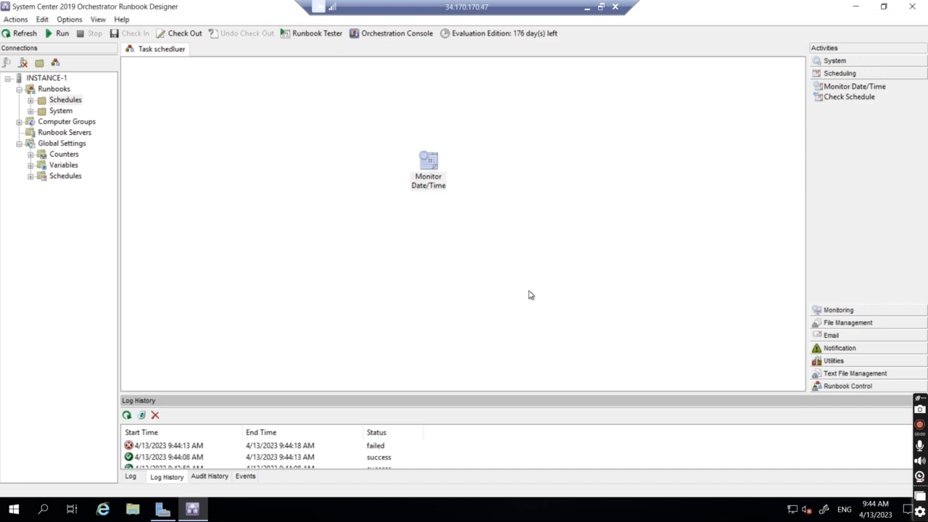
Create a new runbook in the Schedules runbook folder and name it check schedule
{"action": "right_click", "coordinate": [46, 101]}
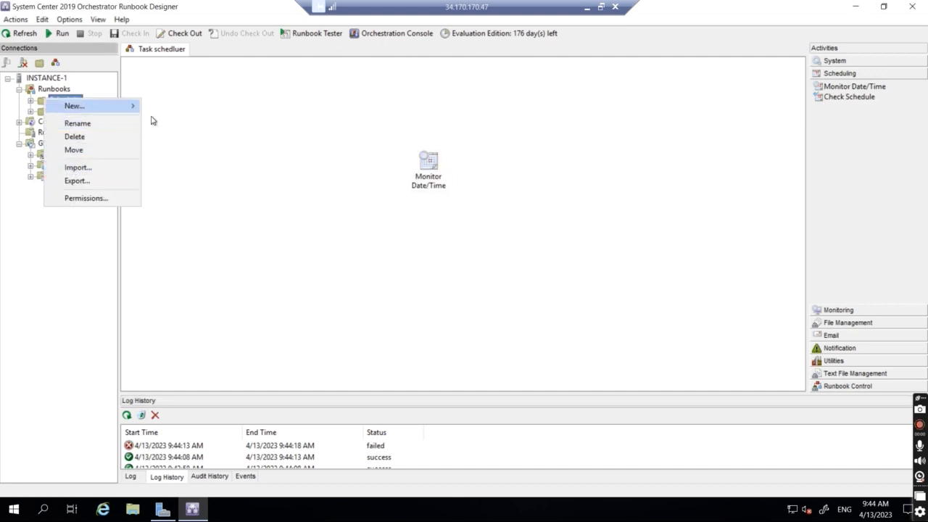
{"action": "mouse_move", "coordinate": [80, 106]}
{"action": "left_click", "coordinate": [185, 125]}
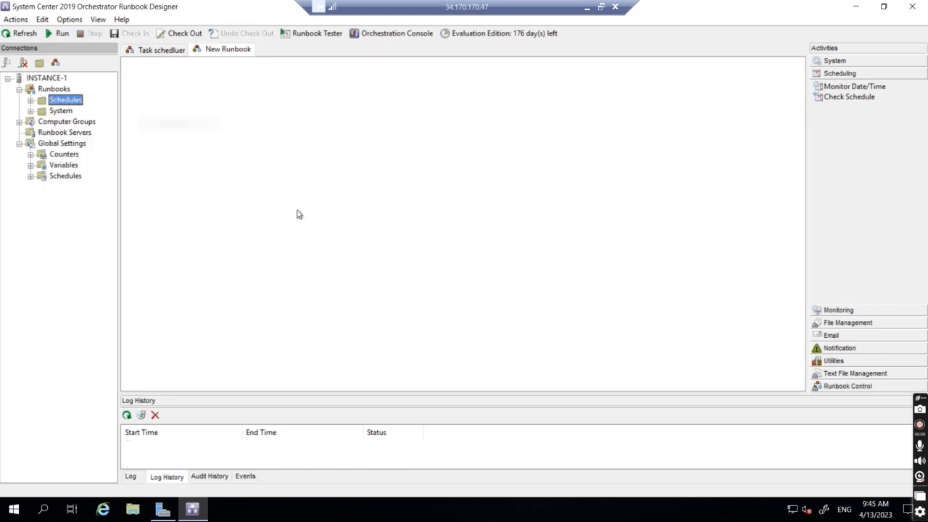
{"action": "right_click", "coordinate": [218, 53]}
{"action": "left_click", "coordinate": [252, 181]}
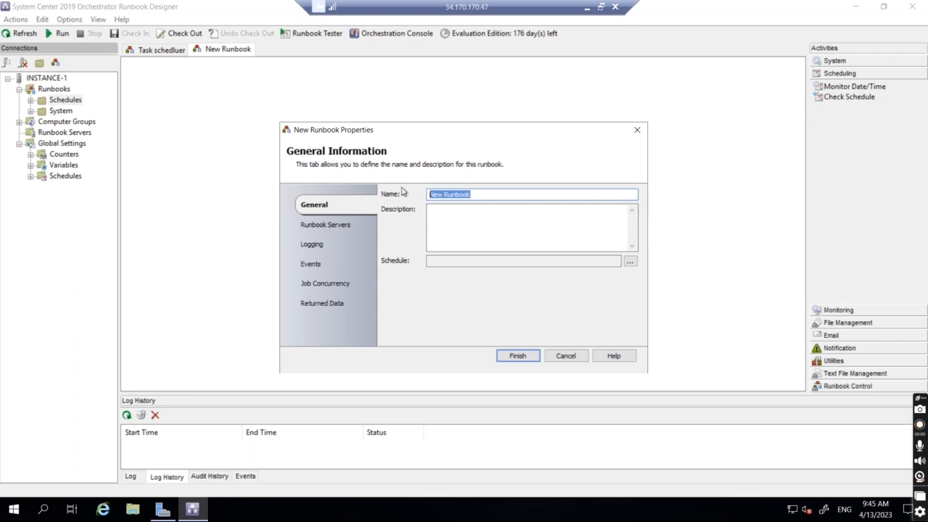
{"action": "type", "text": "check schedl"}
{"action": "type", "text": "e"}
Enable storing published data in the new runbook's logging settings, save the properties and check out the runbook
{"action": "left_click", "coordinate": [312, 243]}
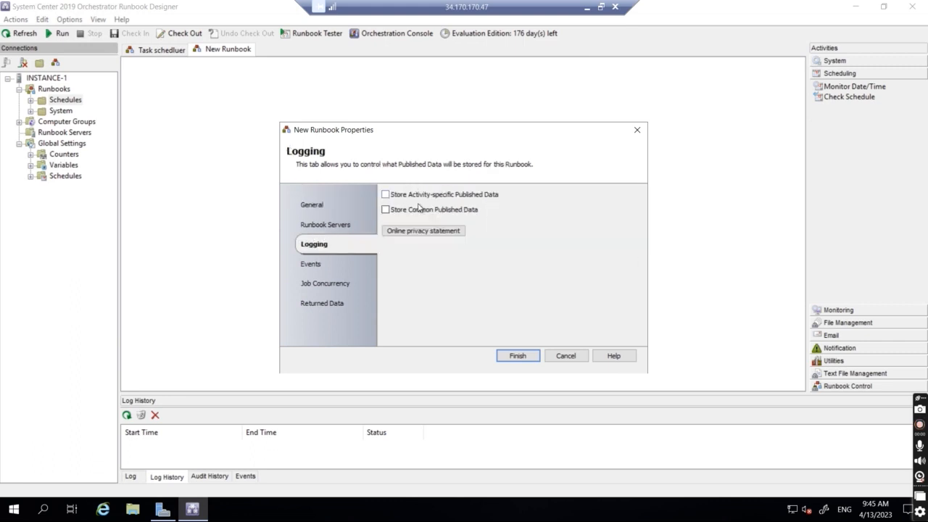
{"action": "left_click", "coordinate": [456, 202]}
{"action": "left_click", "coordinate": [511, 356]}
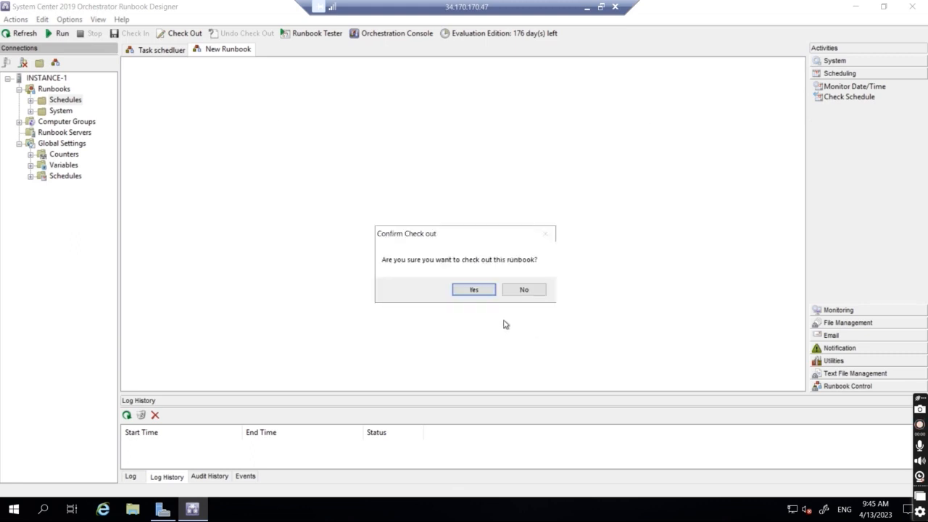
{"action": "left_click", "coordinate": [472, 290]}
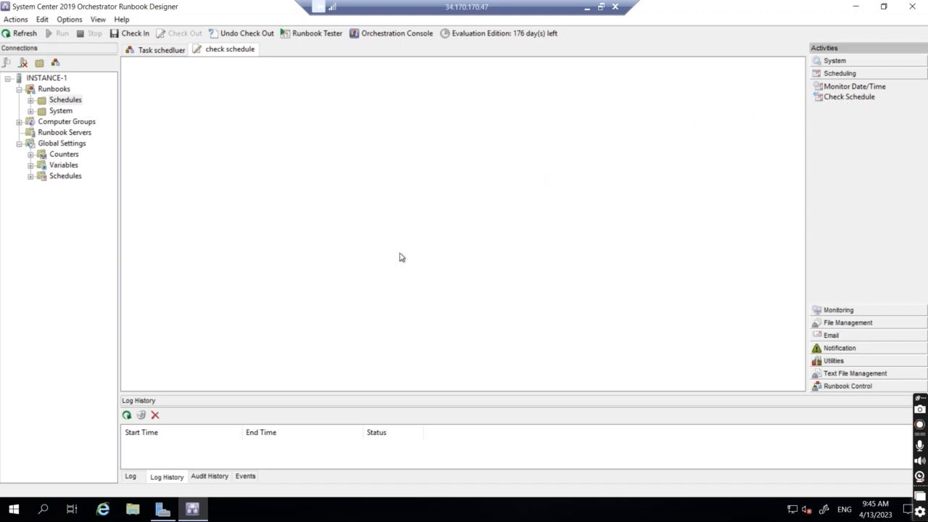
Add a Check Schedule activity to the runbook and browse its schedule templates, leaving the properties without saving
{"action": "double_click", "coordinate": [475, 210]}
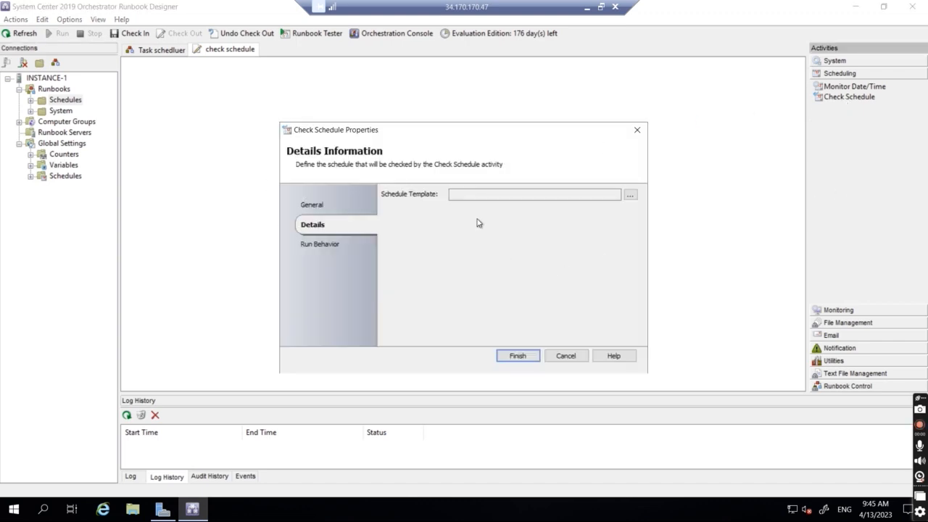
{"action": "left_click", "coordinate": [625, 196]}
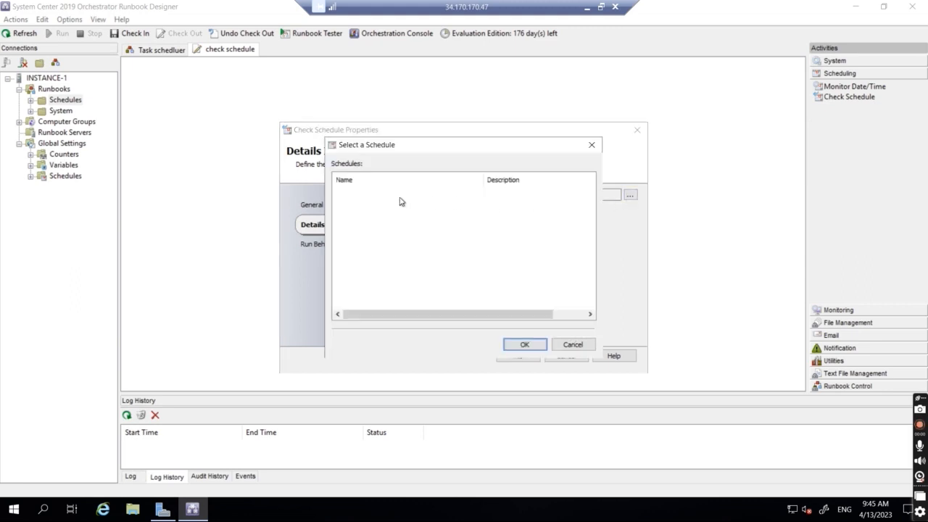
{"action": "left_click", "coordinate": [570, 344]}
{"action": "left_click", "coordinate": [567, 356]}
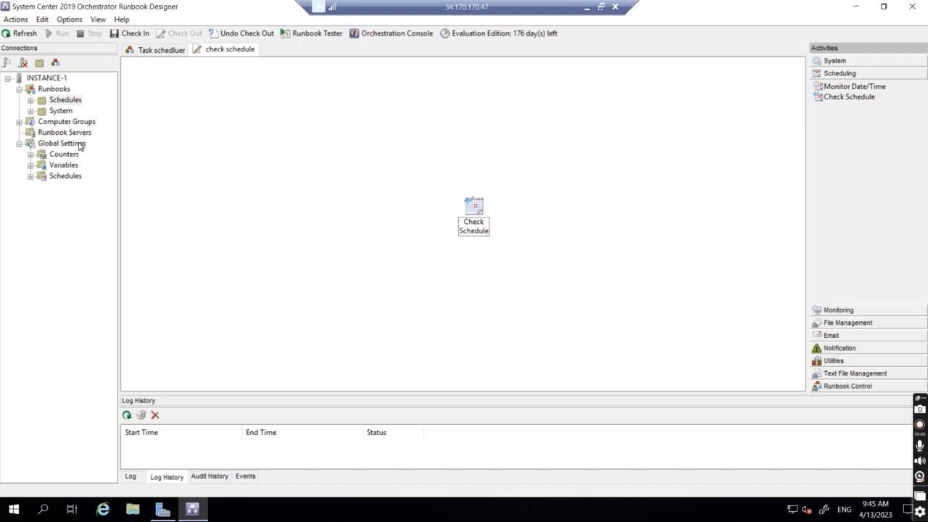
Create a new schedule under the Global Settings schedules and name it TEST TEMP SCHEDULE
{"action": "right_click", "coordinate": [64, 180]}
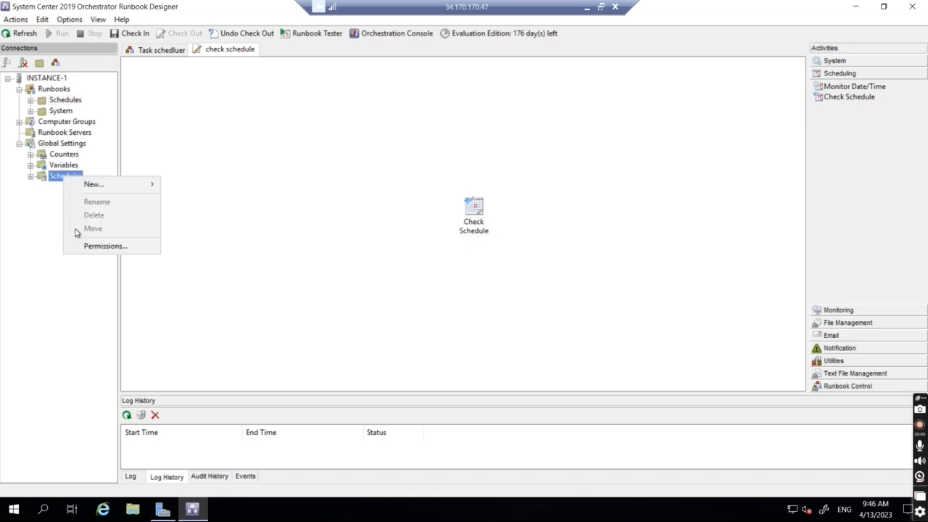
{"action": "mouse_move", "coordinate": [103, 187]}
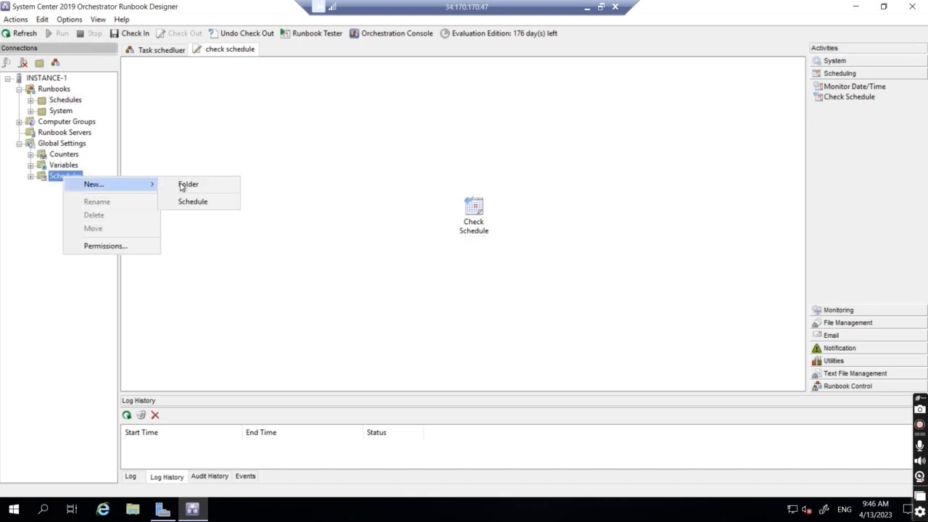
{"action": "left_click", "coordinate": [193, 203]}
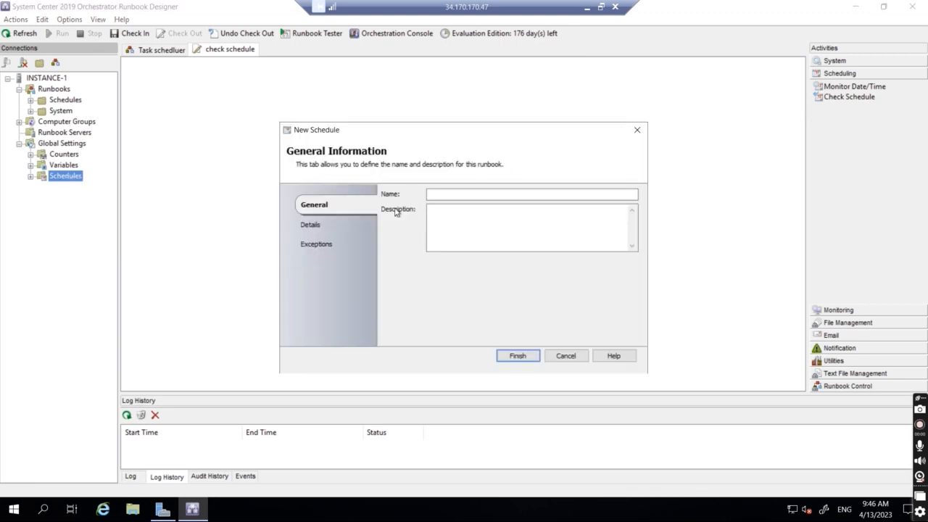
{"action": "left_click", "coordinate": [435, 194]}
{"action": "type", "text": "TEST TEMP SCHEDULE"}
Restrict the schedule to Thursdays by clearing all other days of the week in its details
{"action": "left_click", "coordinate": [311, 226]}
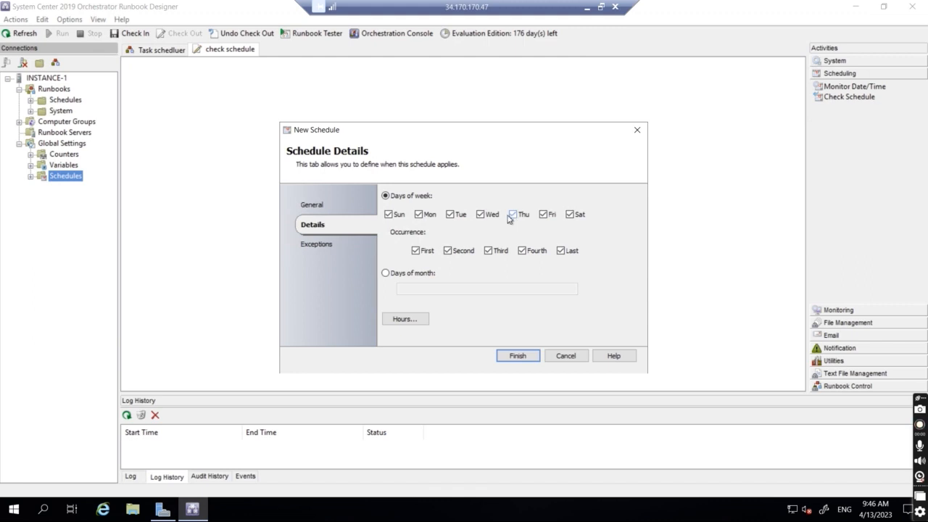
{"action": "left_click", "coordinate": [397, 214]}
{"action": "left_click", "coordinate": [419, 214]}
{"action": "left_click", "coordinate": [450, 215]}
{"action": "left_click", "coordinate": [543, 215]}
{"action": "left_click", "coordinate": [570, 216]}
{"action": "left_click", "coordinate": [514, 215]}
{"action": "left_click", "coordinate": [512, 214]}
Try the days-of-month option and denied hours for Friday from 2:00 AM to 5:00 AM, discarding the hours changes
{"action": "left_click", "coordinate": [386, 274]}
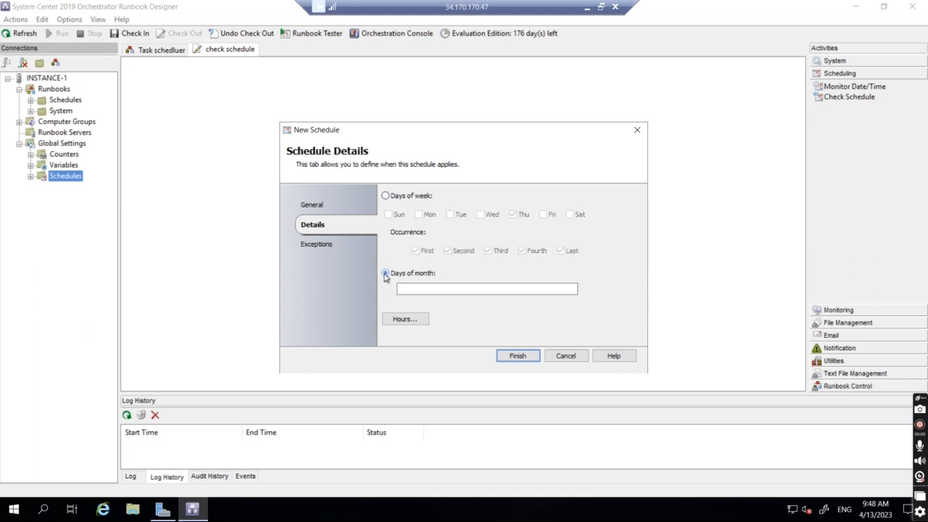
{"action": "left_click", "coordinate": [401, 319]}
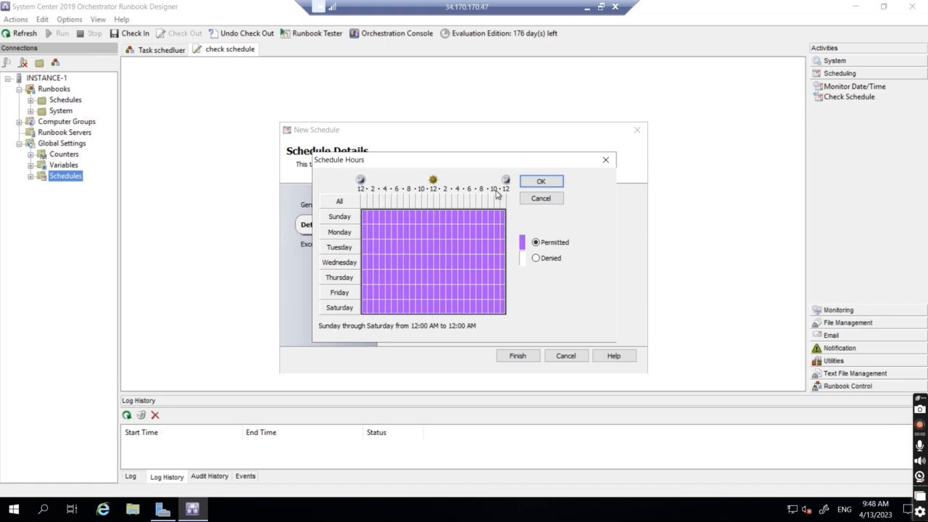
{"action": "left_click", "coordinate": [376, 291]}
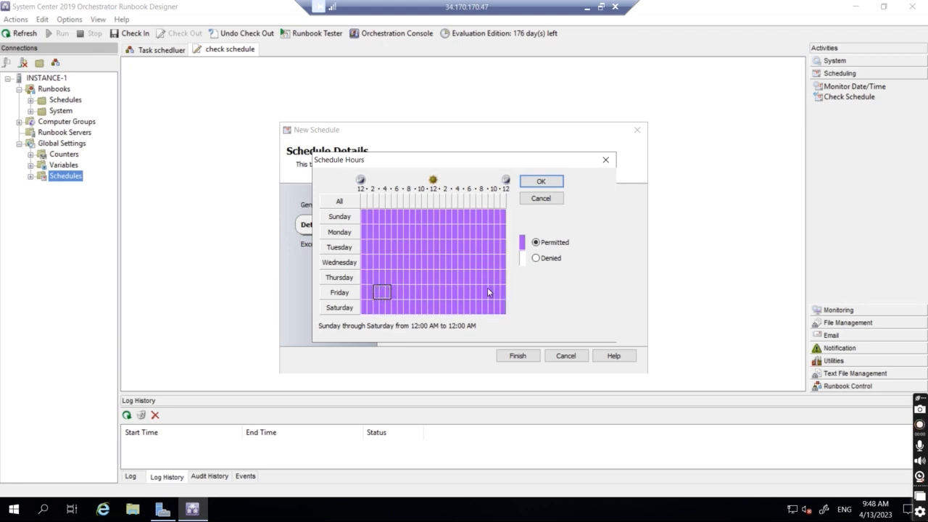
{"action": "left_click", "coordinate": [535, 258]}
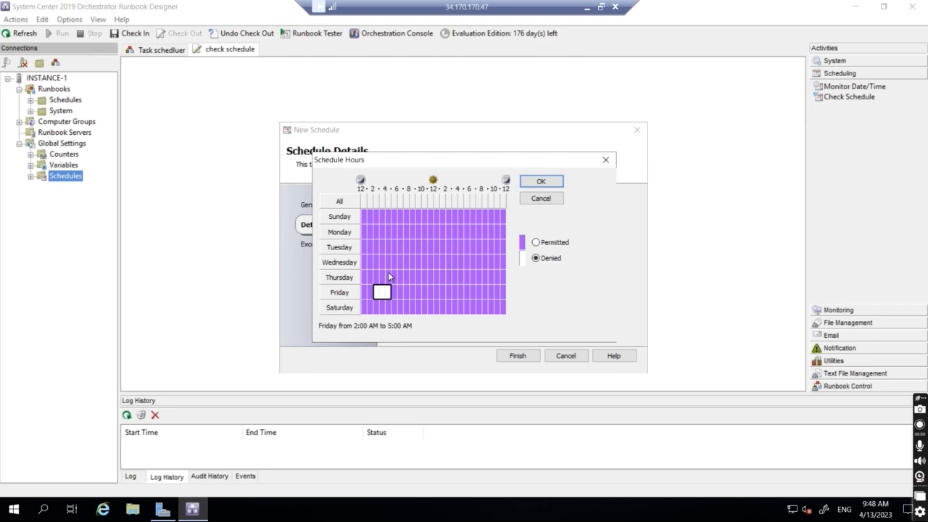
{"action": "left_click_drag", "start_coordinate": [393, 276], "coordinate": [393, 276]}
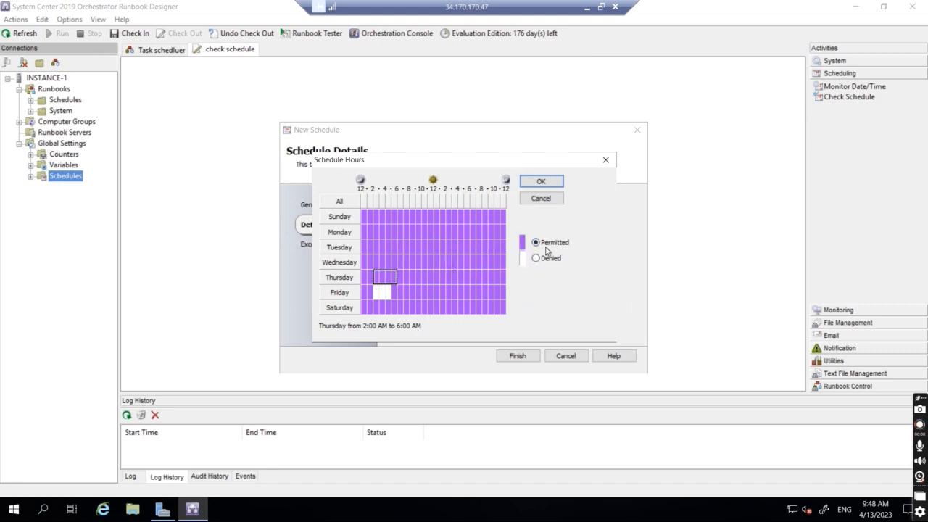
{"action": "left_click", "coordinate": [542, 203]}
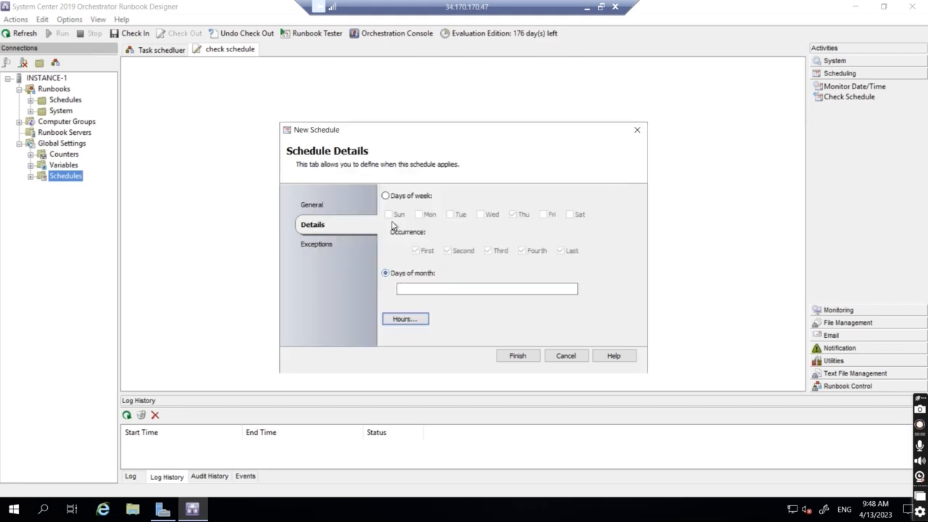
Set the schedule back to days of week and save it
{"action": "left_click", "coordinate": [385, 195]}
{"action": "left_click", "coordinate": [514, 355]}
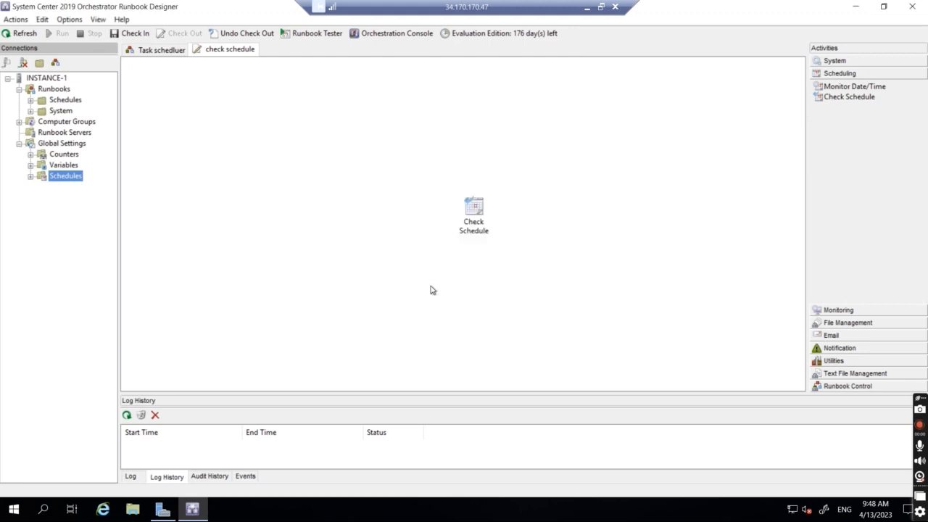
Check in and run the check schedule runbook, and review its log and log history
{"action": "left_click", "coordinate": [120, 34]}
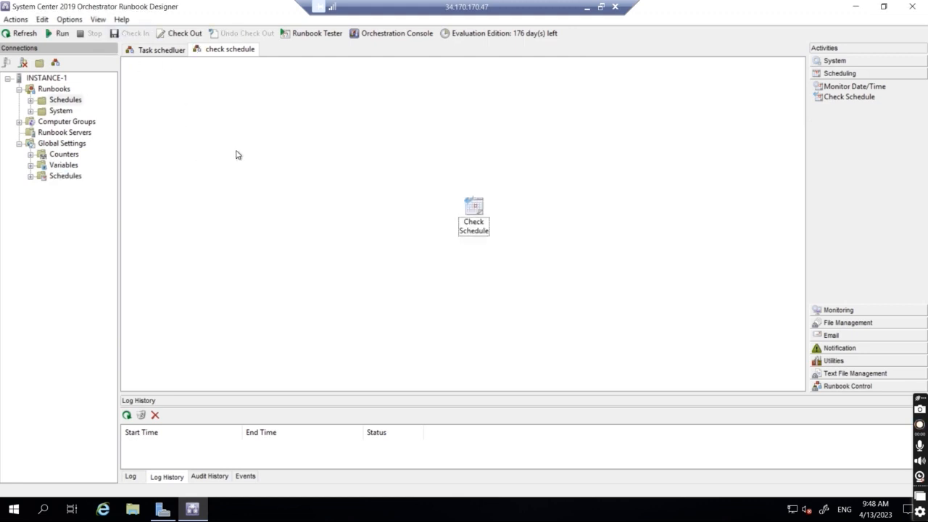
{"action": "left_click", "coordinate": [130, 477]}
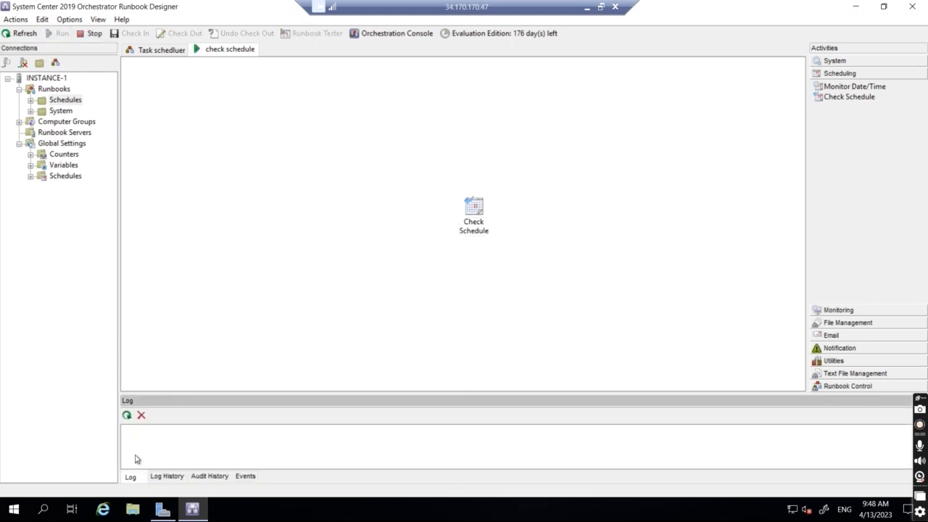
{"action": "left_click", "coordinate": [167, 476]}
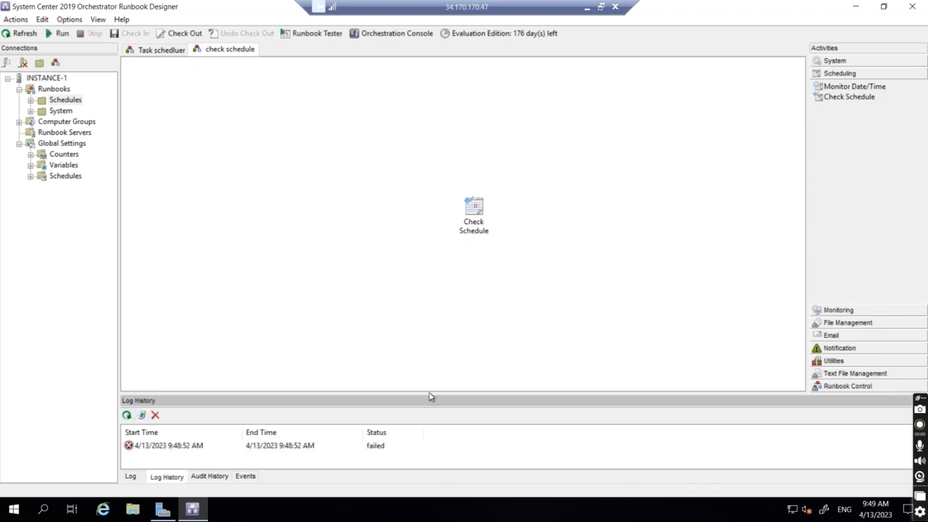
Assign TEST TEMP SCHEDULE as the Check Schedule activity's schedule template and check out the runbook
{"action": "double_click", "coordinate": [473, 210]}
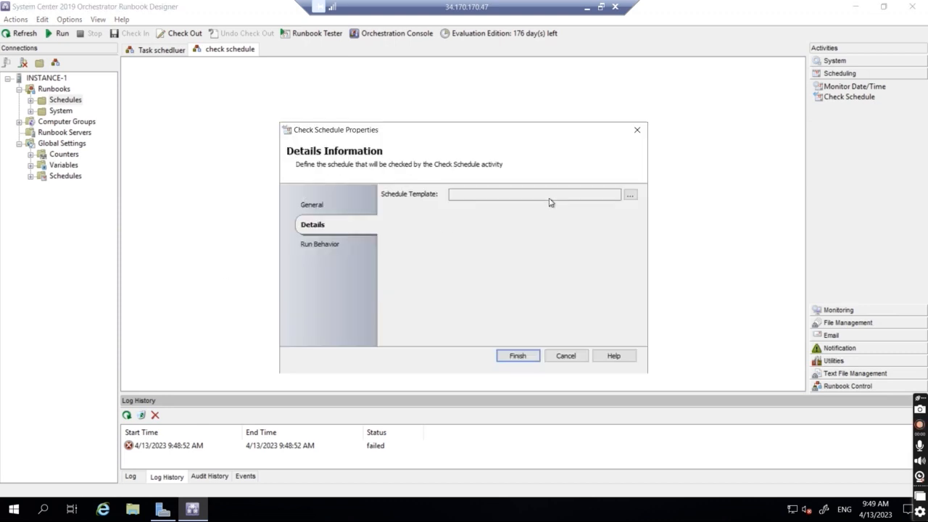
{"action": "left_click", "coordinate": [631, 194]}
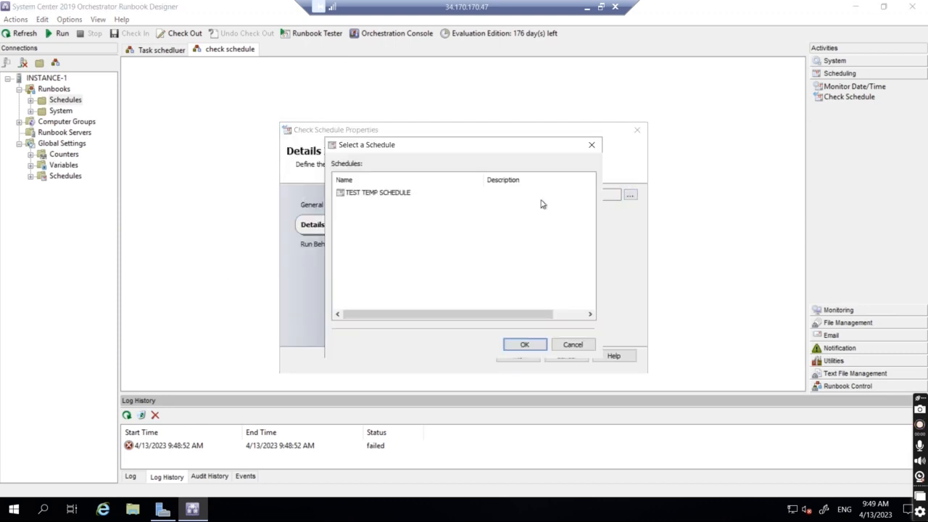
{"action": "double_click", "coordinate": [390, 199]}
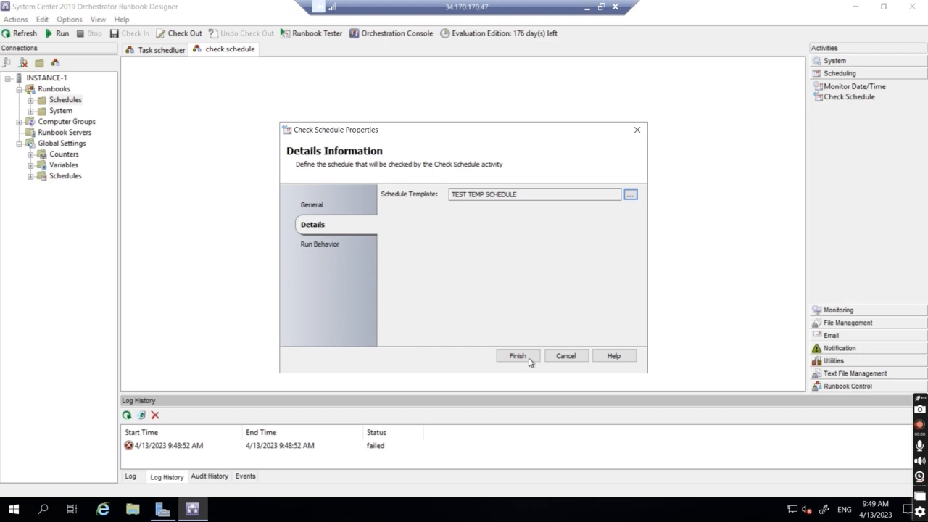
{"action": "left_click", "coordinate": [517, 356]}
{"action": "left_click", "coordinate": [465, 289]}
Check in the updated runbook, run it again with the assigned schedule and review its log and log history
{"action": "left_click", "coordinate": [135, 33]}
{"action": "left_click", "coordinate": [53, 35]}
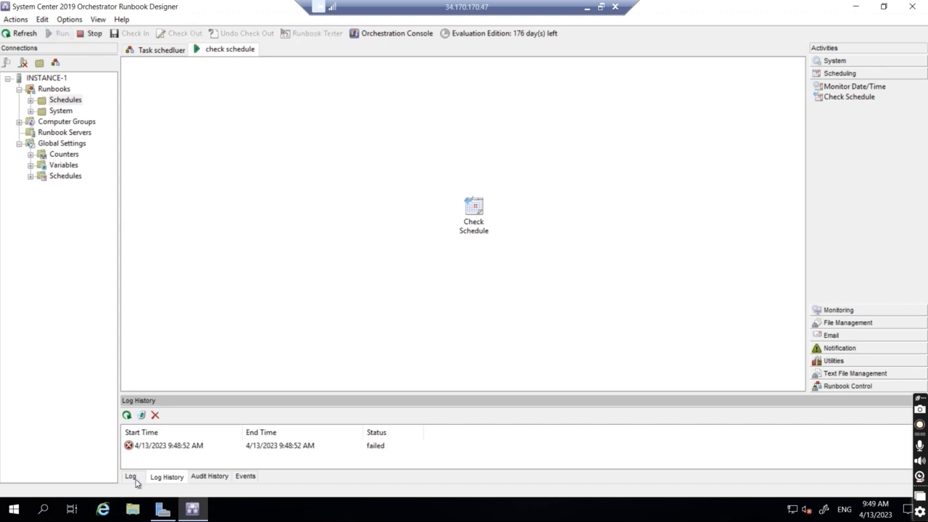
{"action": "left_click", "coordinate": [133, 478]}
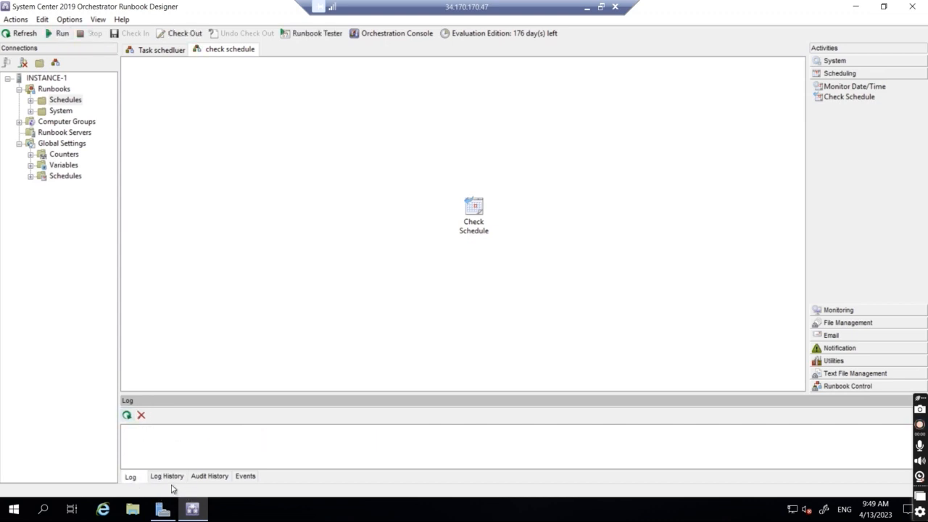
{"action": "left_click", "coordinate": [168, 477]}
Open the latest run's Check Schedule activity details and view the Conforms to schedule published data
{"action": "double_click", "coordinate": [163, 448]}
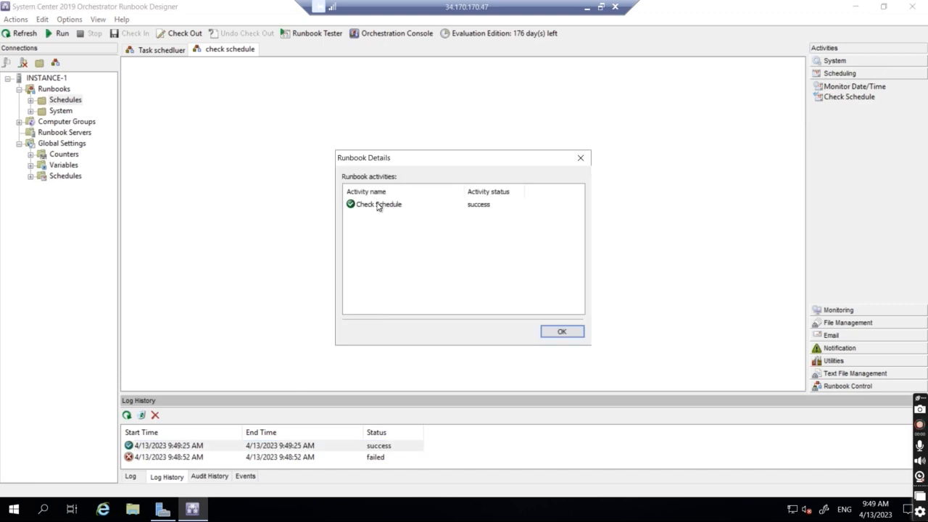
{"action": "double_click", "coordinate": [379, 205]}
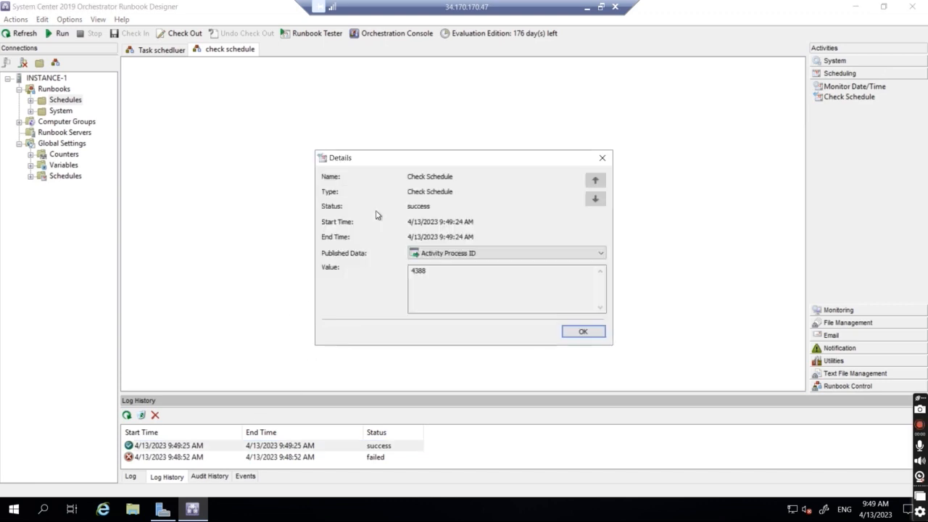
{"action": "left_click", "coordinate": [442, 254]}
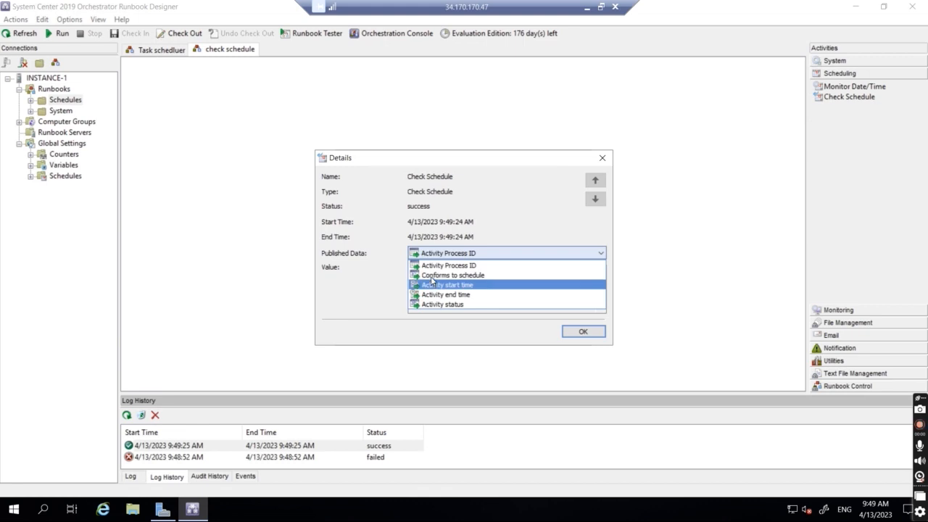
{"action": "left_click", "coordinate": [444, 276]}
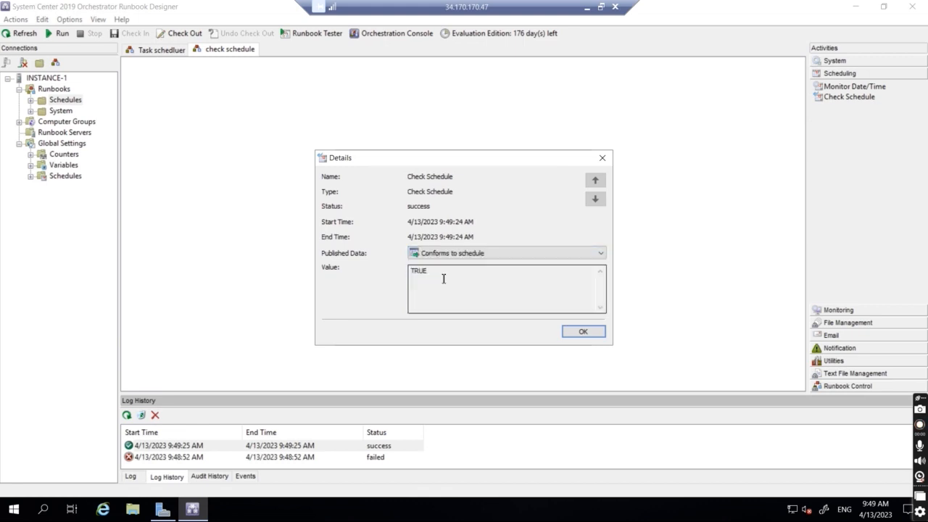